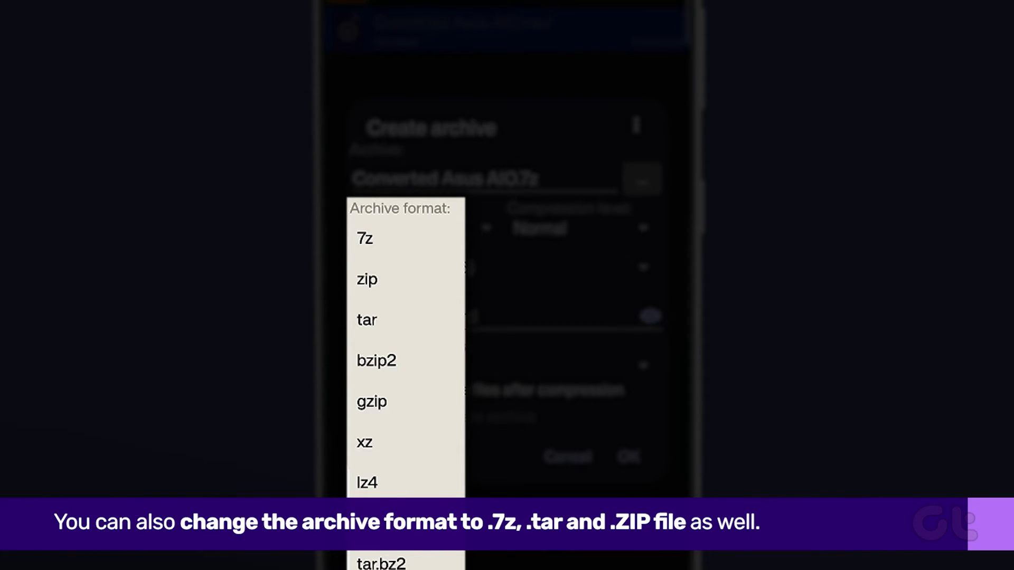
- Pick zip format and Fast compression, then start compressing the video into Converted Asus AIO.zip
{"action": "left_click", "coordinate": [415, 319]}
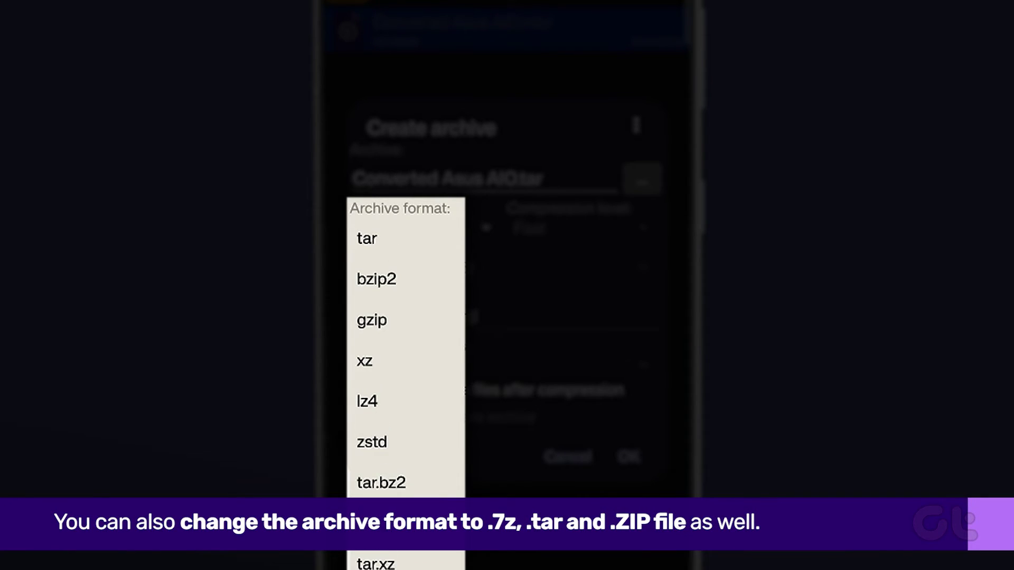
{"action": "scroll", "coordinate": [410, 381], "scroll_direction": "up", "scroll_amount": 2}
{"action": "left_click", "coordinate": [414, 279]}
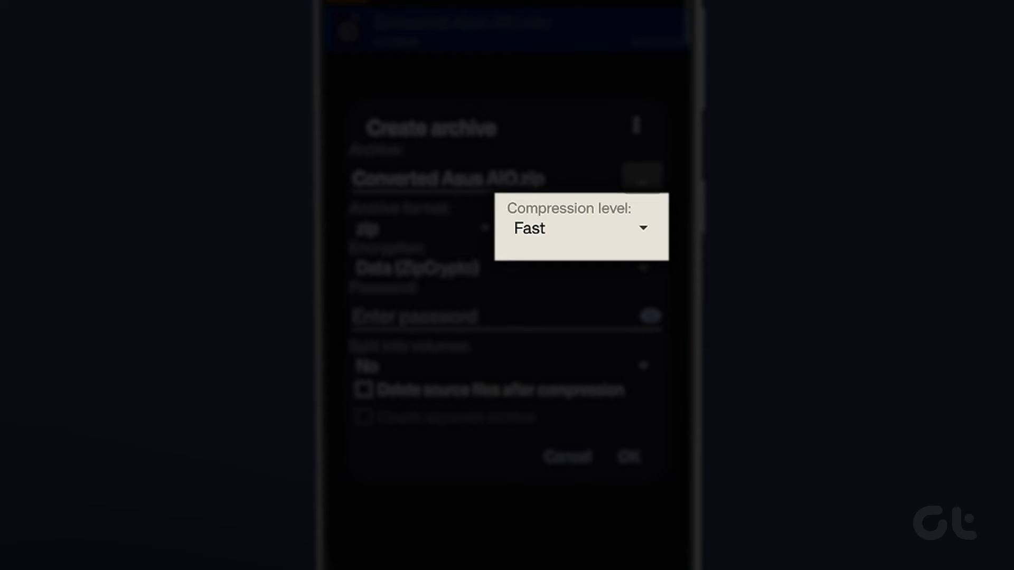
{"action": "left_click", "coordinate": [643, 226]}
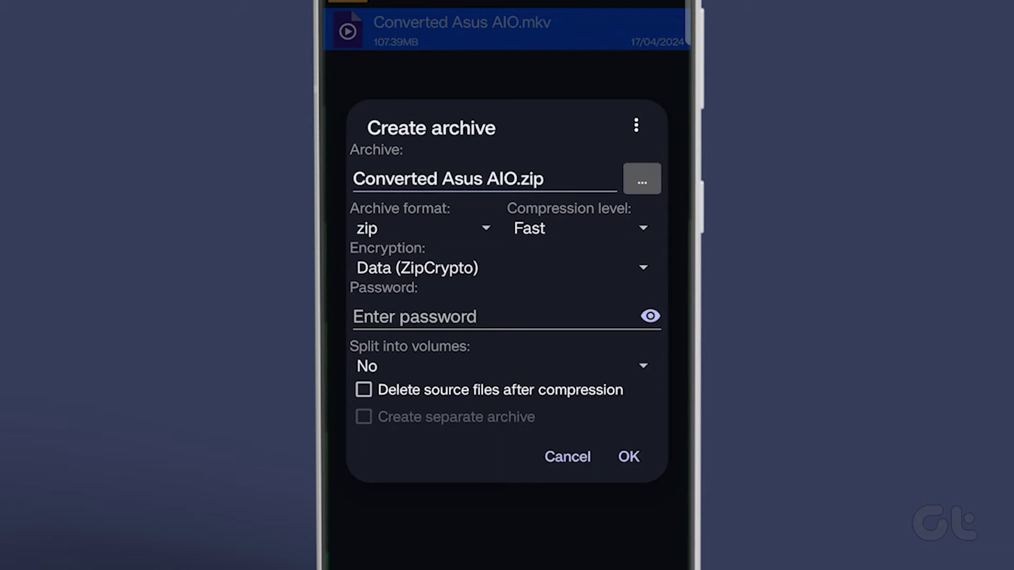
{"action": "left_click", "coordinate": [554, 318]}
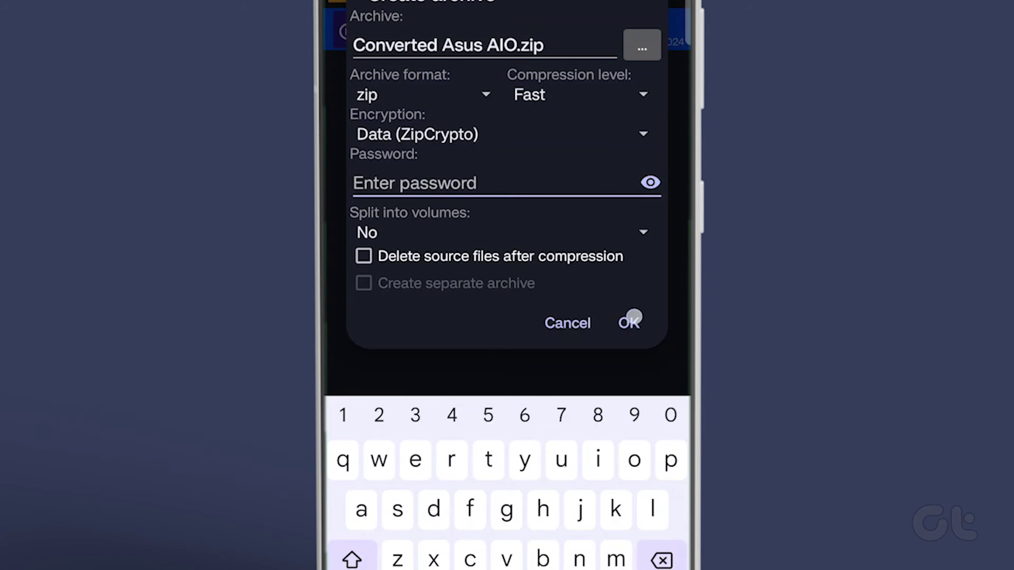
{"action": "left_click", "coordinate": [634, 318]}
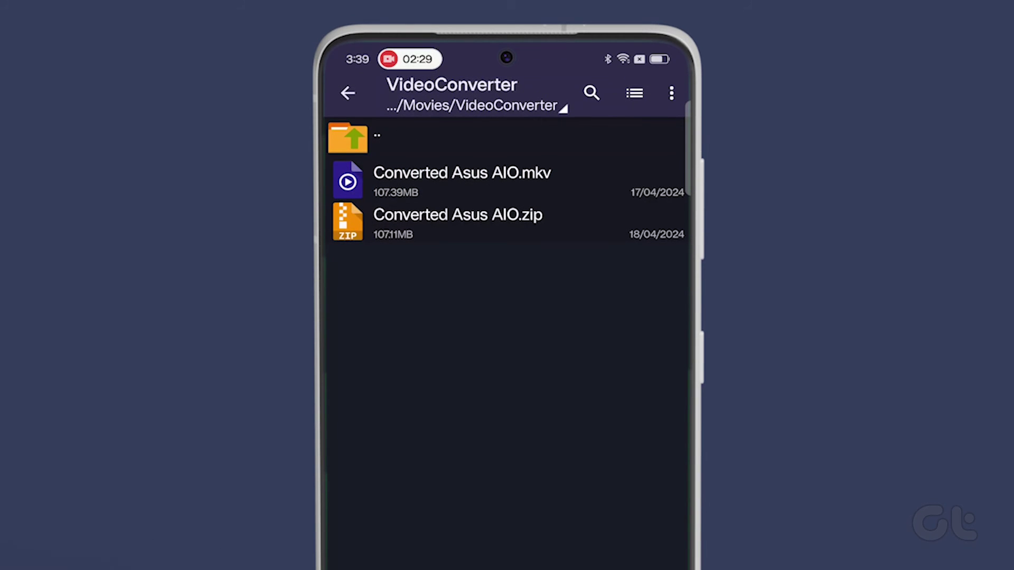
- Bring up the options sheet for the new Converted Asus AIO.zip archive
{"action": "left_click", "coordinate": [458, 222]}
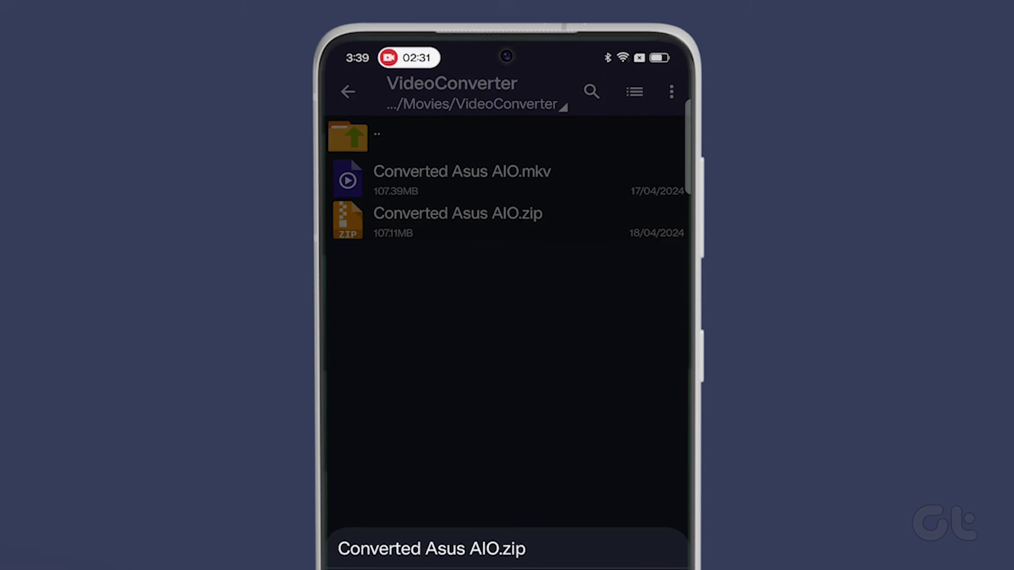